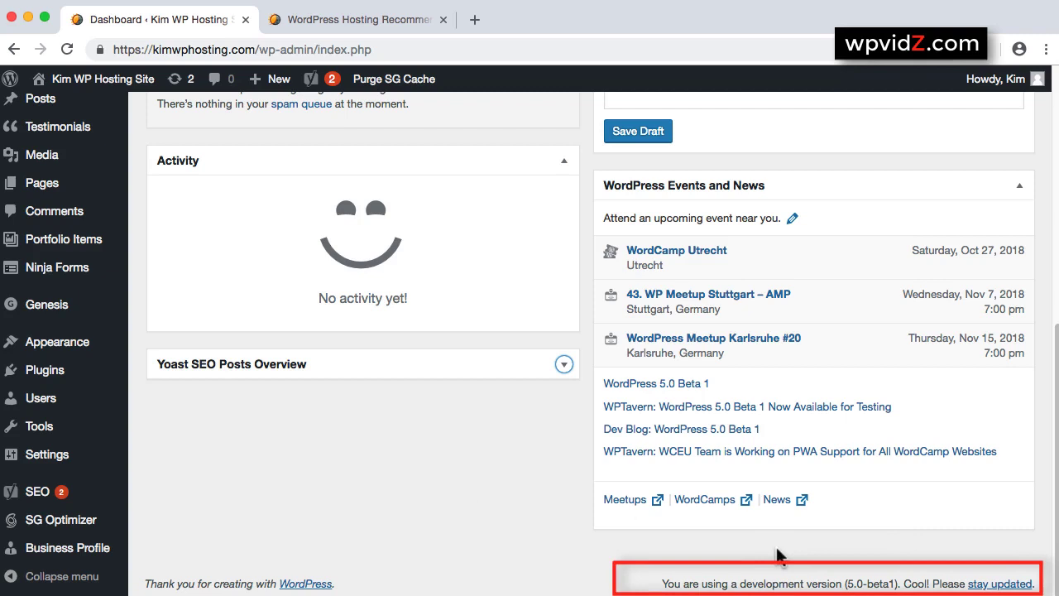
Start a new blank post from the admin toolbar's + New menu
{"action": "mouse_move", "coordinate": [265, 85]}
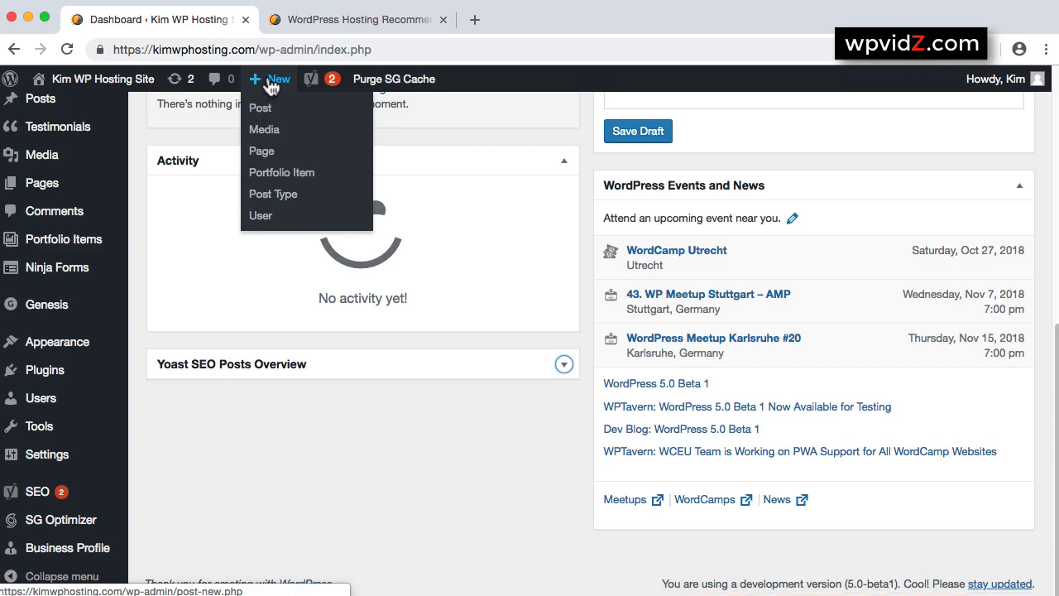
{"action": "left_click", "coordinate": [260, 110]}
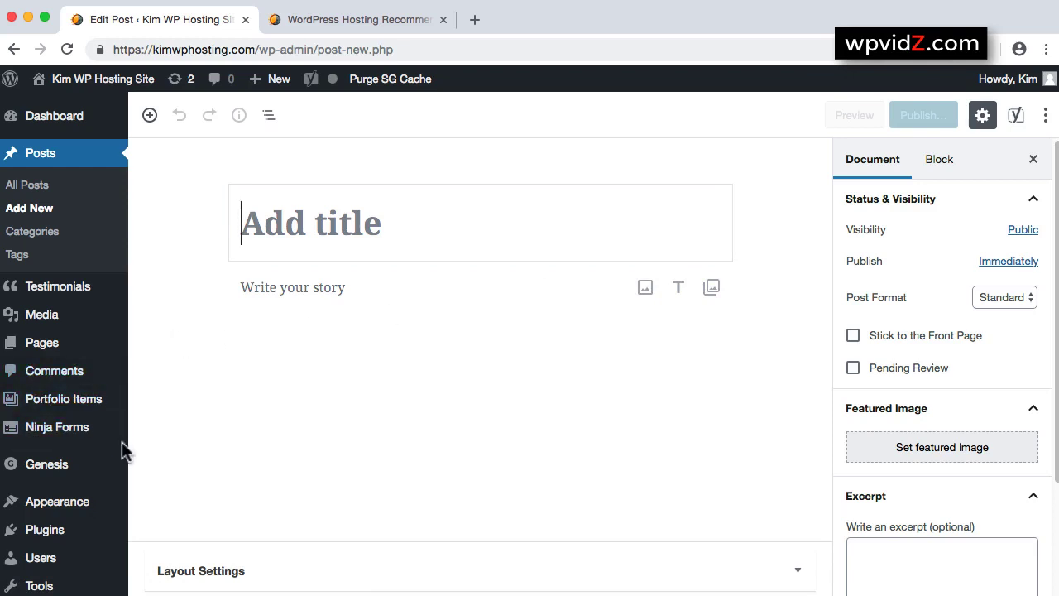
Search the plugin directory for 'classic editor' and browse the results
{"action": "mouse_move", "coordinate": [60, 534]}
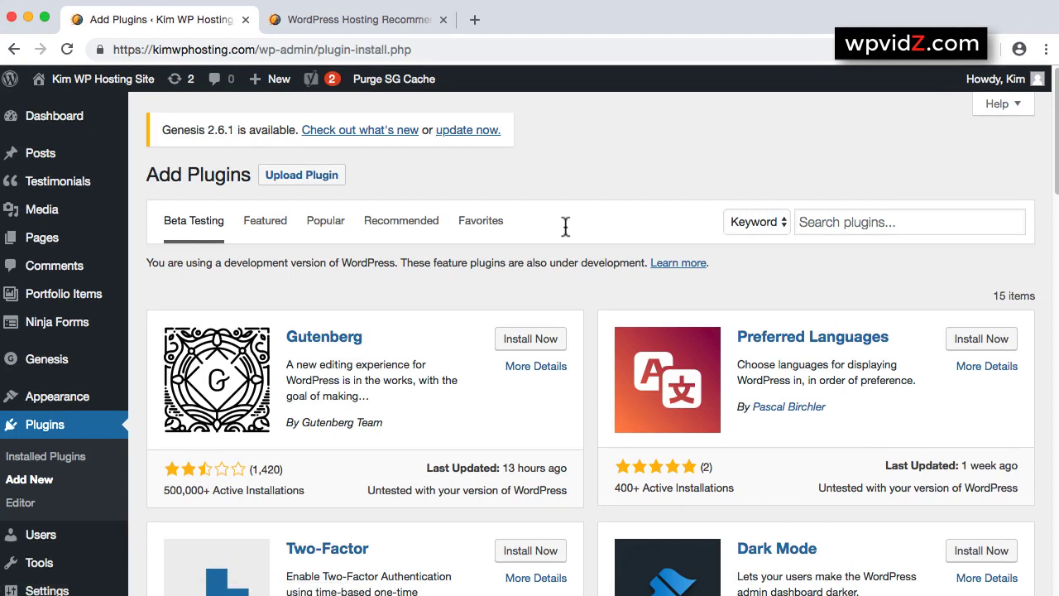
{"action": "left_click", "coordinate": [869, 220]}
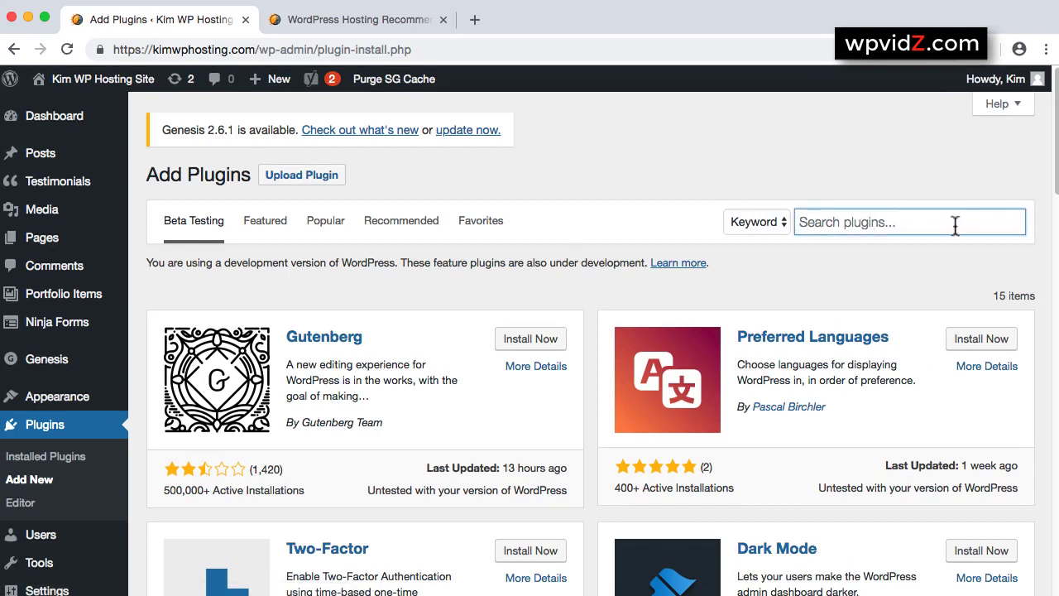
{"action": "type", "text": "classic e"}
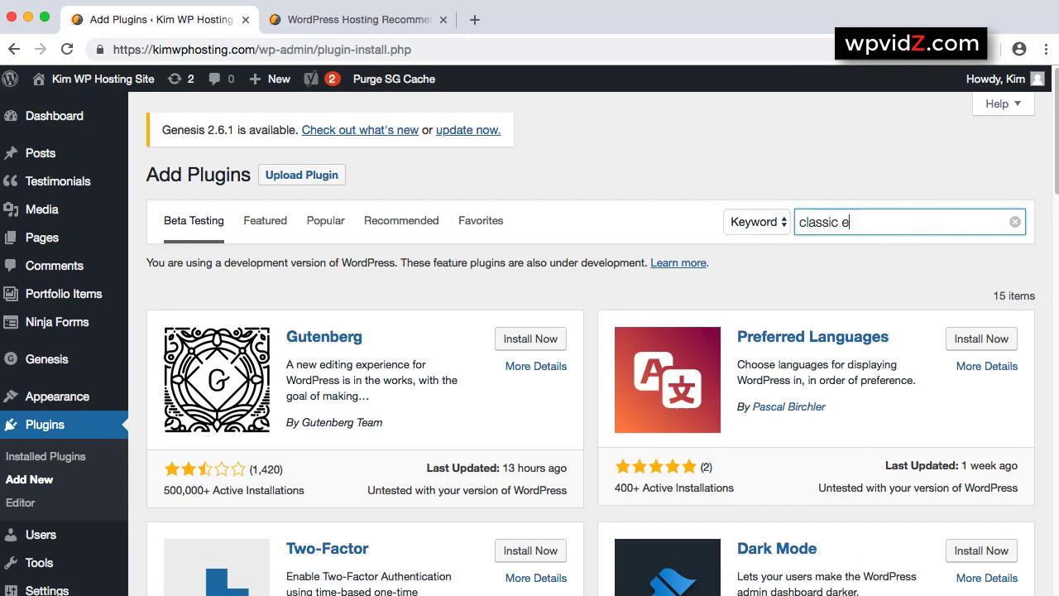
{"action": "type", "text": "ditor"}
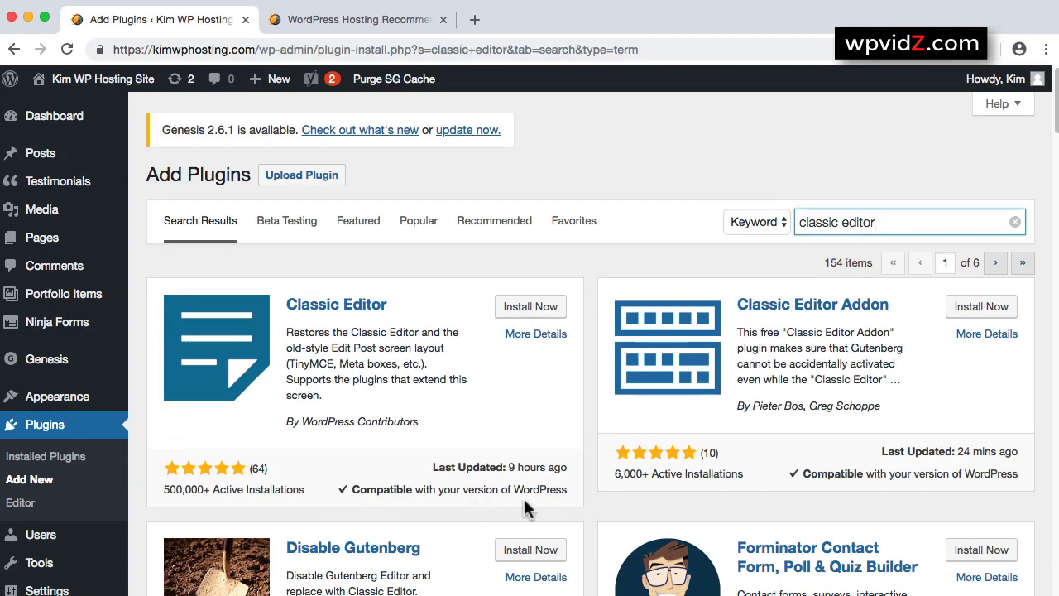
{"action": "scroll", "coordinate": [981, 455], "scroll_direction": "down", "scroll_amount": 15}
{"action": "scroll", "coordinate": [976, 461], "scroll_direction": "down", "scroll_amount": 10}
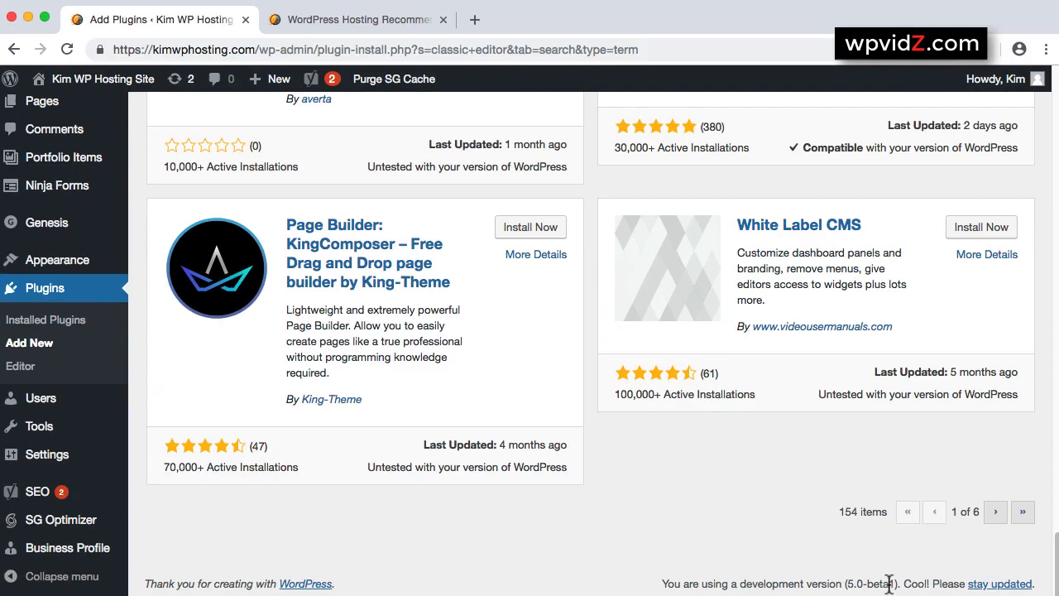
{"action": "scroll", "coordinate": [759, 389], "scroll_direction": "up", "scroll_amount": 10}
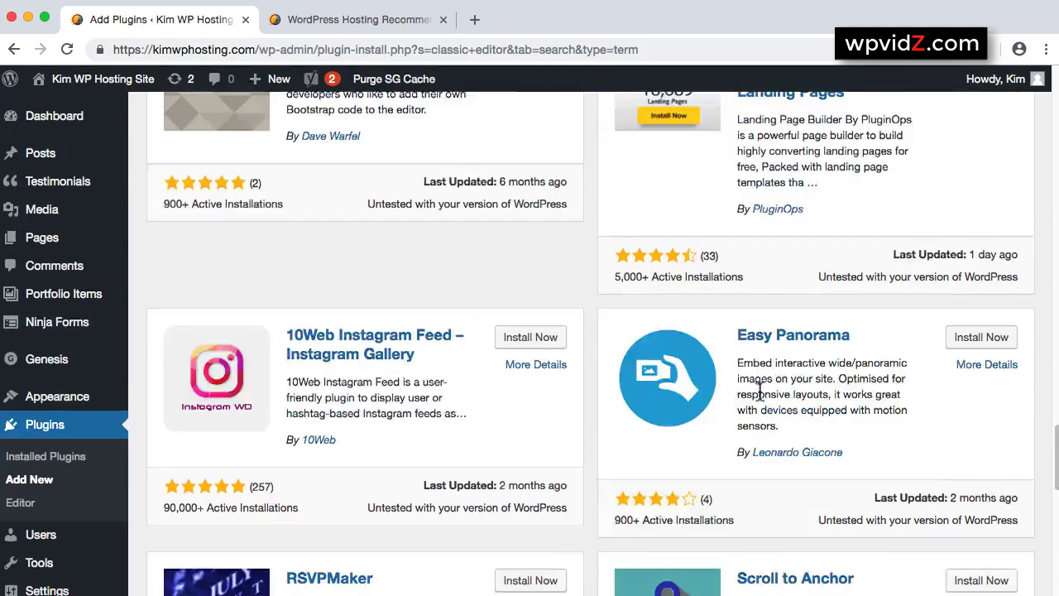
{"action": "scroll", "coordinate": [758, 389], "scroll_direction": "up", "scroll_amount": 10}
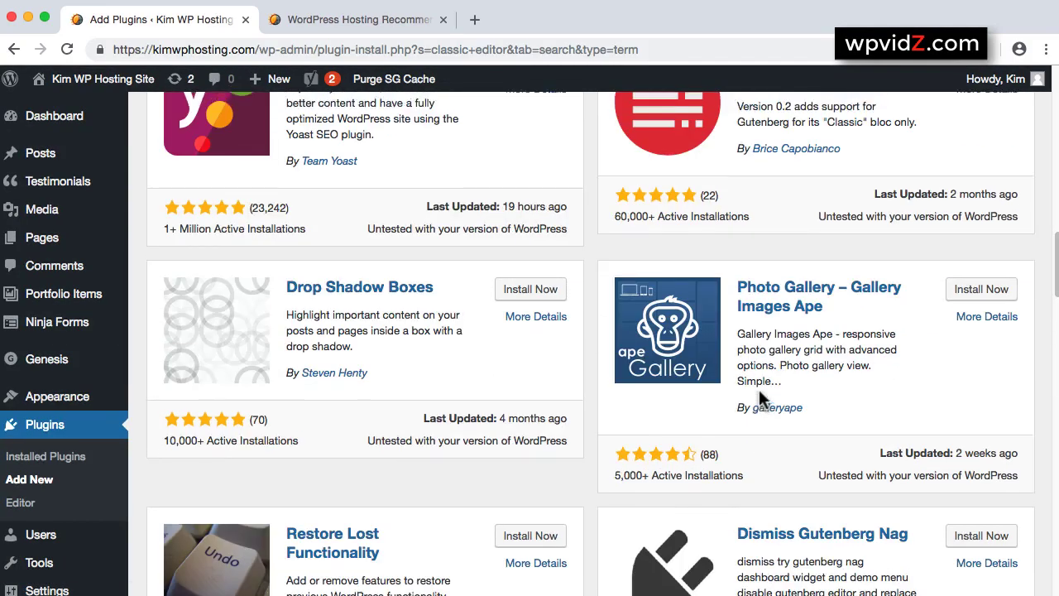
{"action": "scroll", "coordinate": [760, 393], "scroll_direction": "up", "scroll_amount": 5}
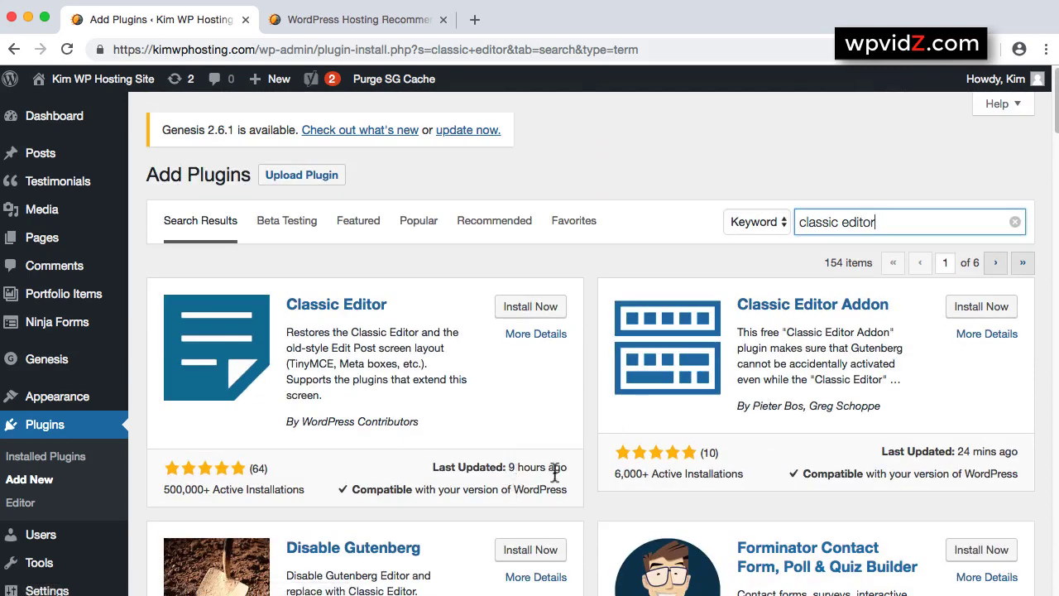
Install and activate Classic Editor, then find it among the 16 active plugins
{"action": "left_click", "coordinate": [513, 308]}
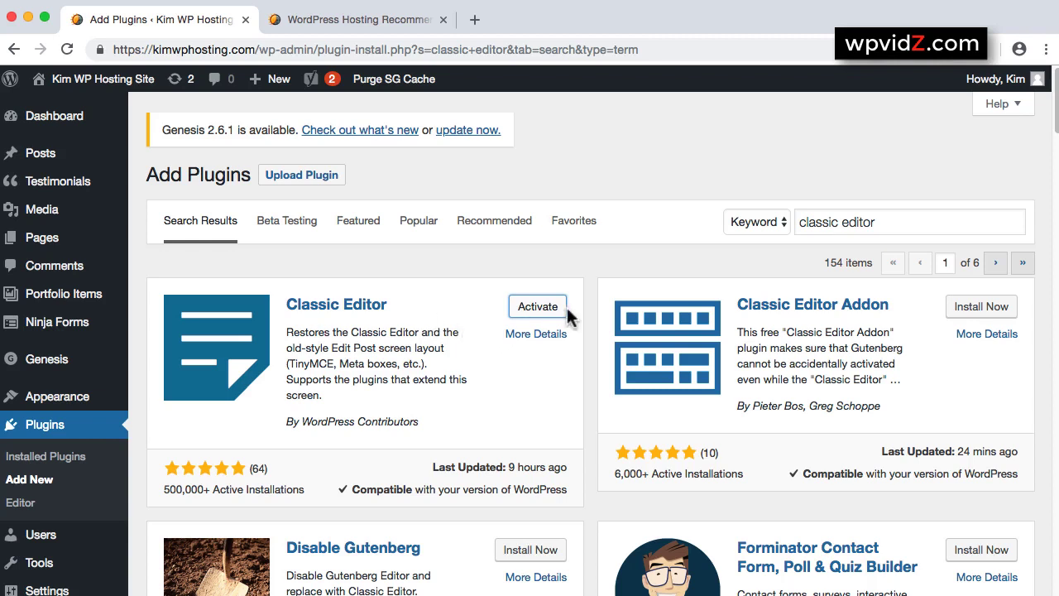
{"action": "left_click", "coordinate": [542, 313]}
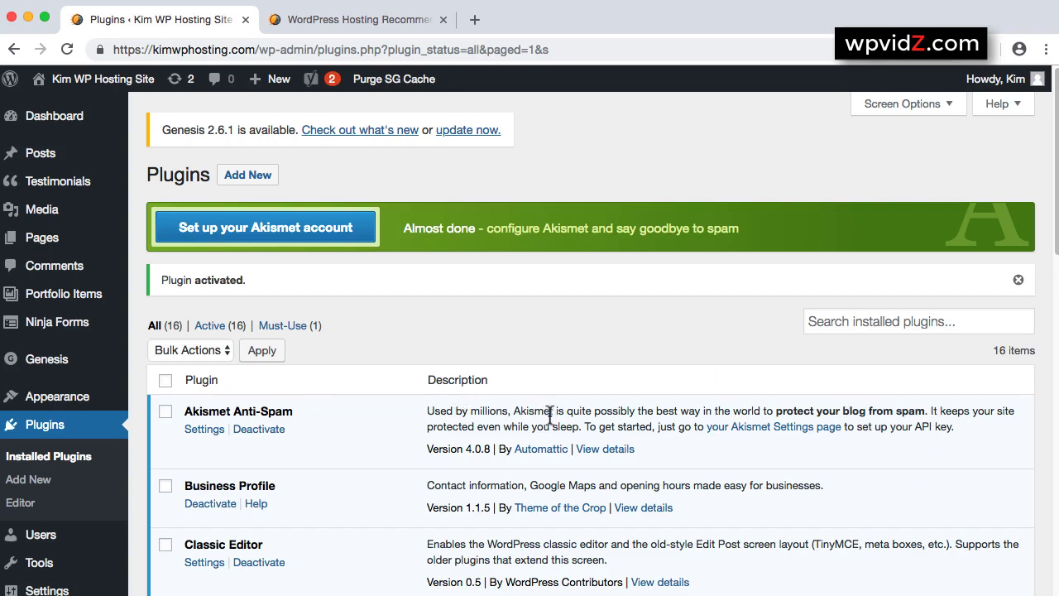
{"action": "scroll", "coordinate": [555, 426], "scroll_direction": "down", "scroll_amount": 6}
{"action": "scroll", "coordinate": [560, 433], "scroll_direction": "down", "scroll_amount": 3}
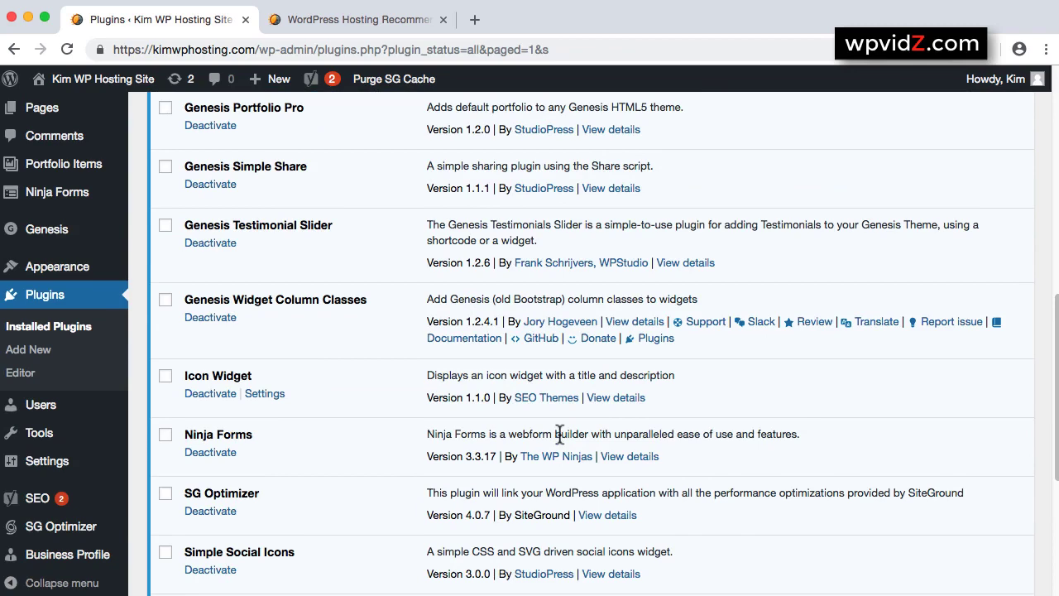
{"action": "scroll", "coordinate": [558, 439], "scroll_direction": "down", "scroll_amount": 1}
{"action": "scroll", "coordinate": [559, 434], "scroll_direction": "up", "scroll_amount": 7}
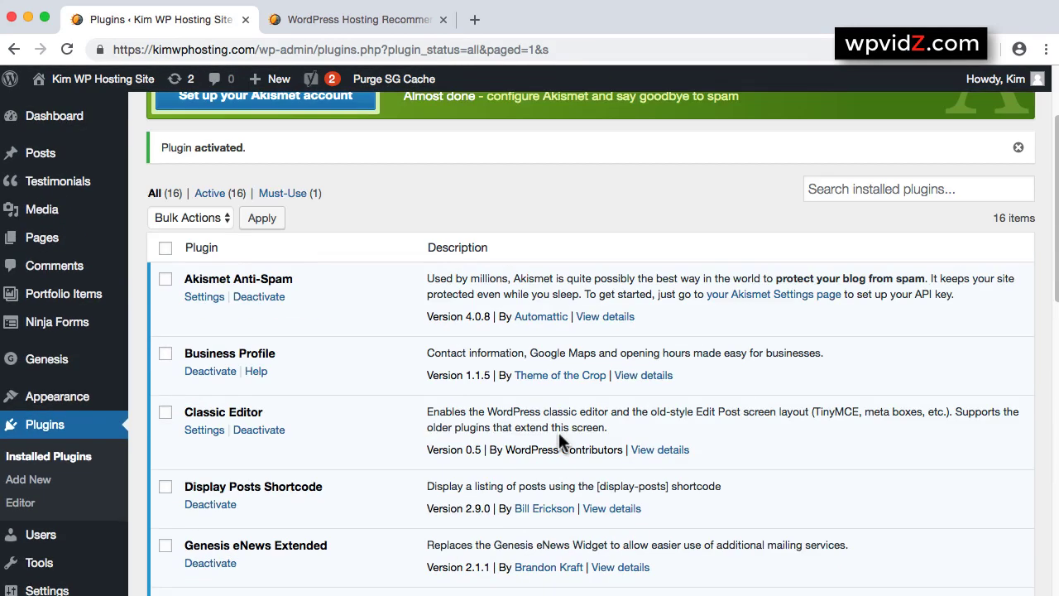
Follow Classic Editor's Settings link to its options on the Writing Settings page
{"action": "left_click", "coordinate": [204, 430]}
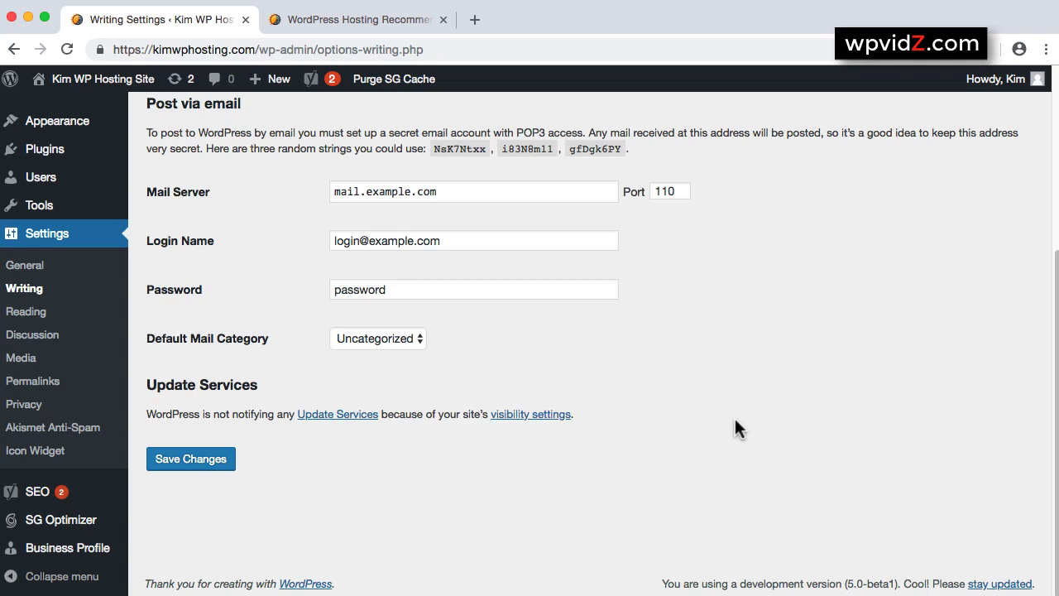
{"action": "scroll", "coordinate": [736, 427], "scroll_direction": "up", "scroll_amount": 5}
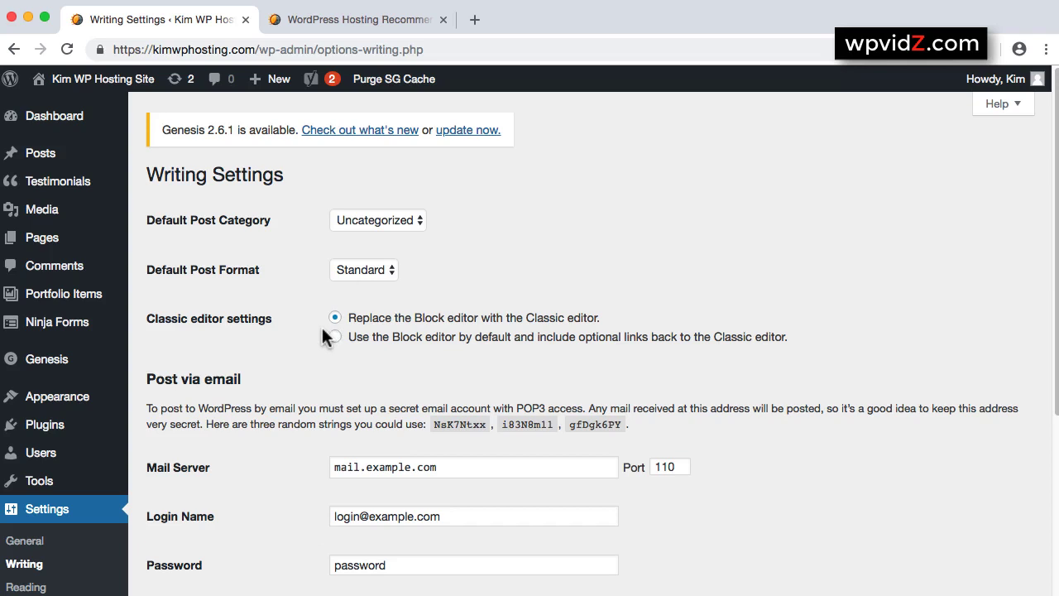
Open All Pages in a new tab and close the hosting recommendations tab
{"action": "mouse_move", "coordinate": [45, 246]}
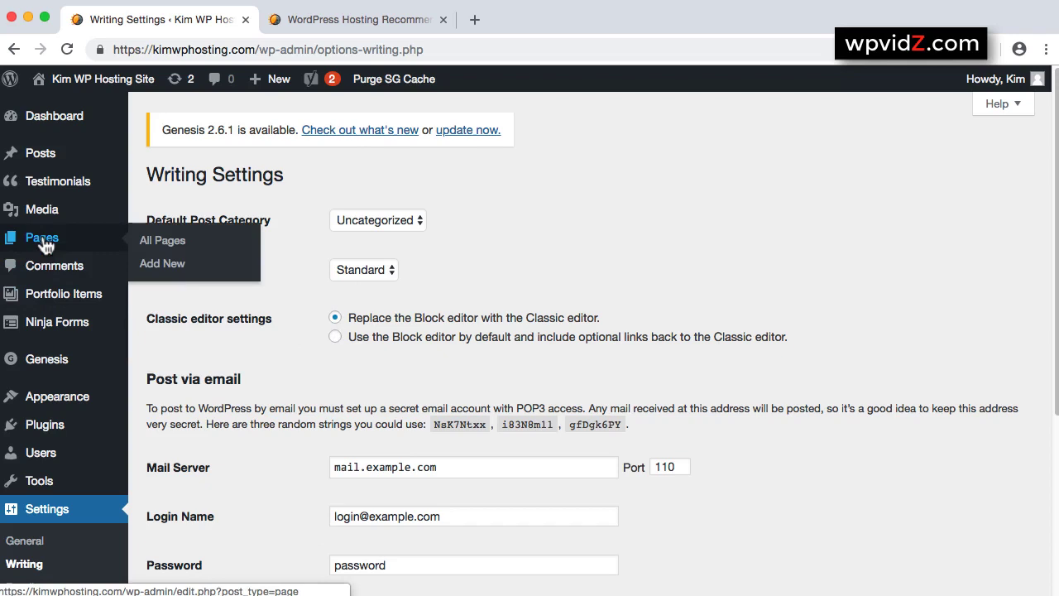
{"action": "right_click", "coordinate": [197, 245]}
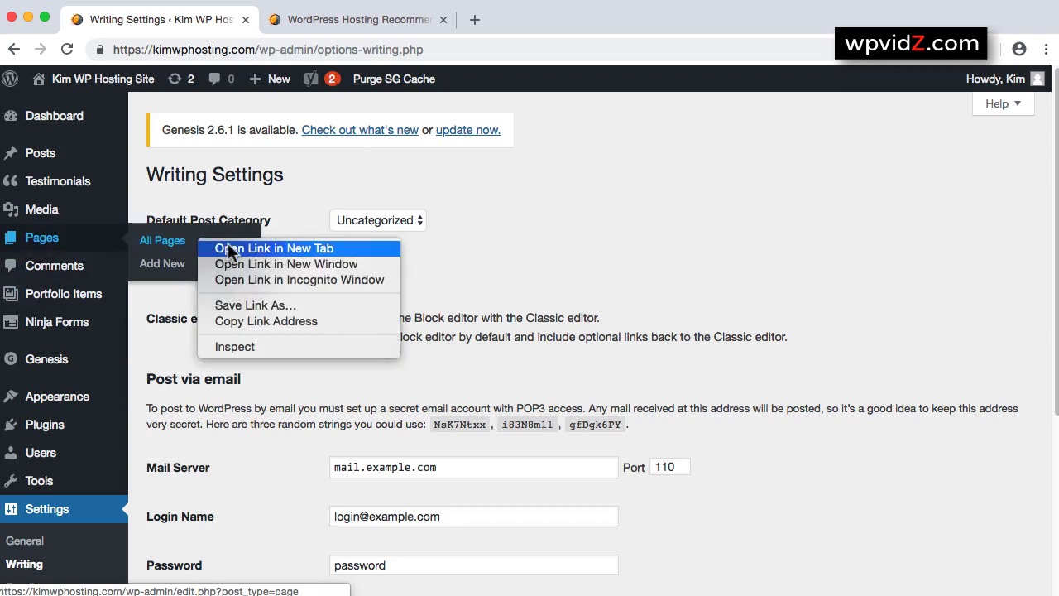
{"action": "left_click", "coordinate": [229, 244]}
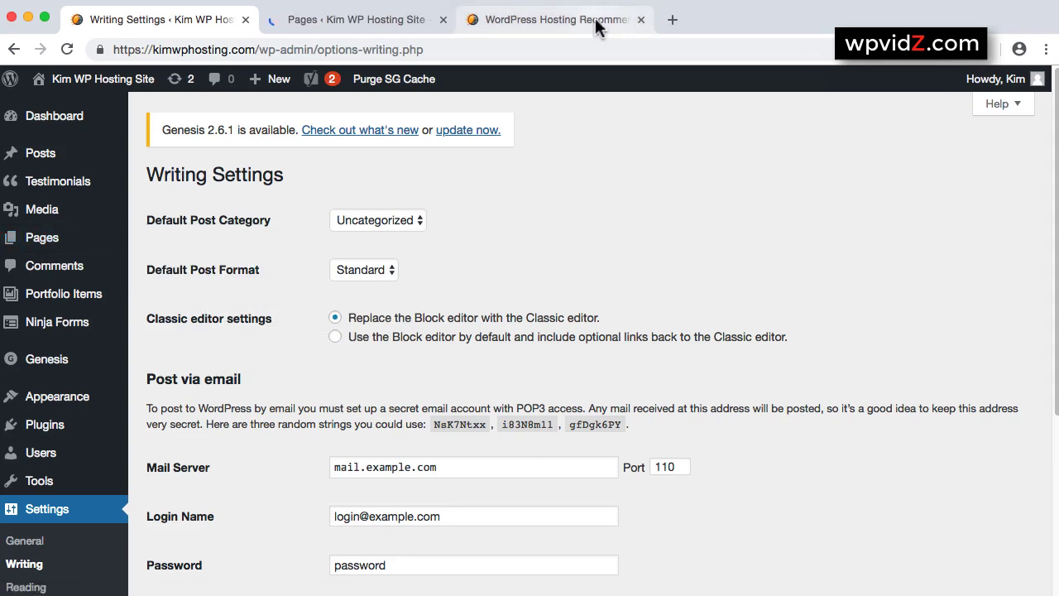
{"action": "left_click", "coordinate": [640, 19]}
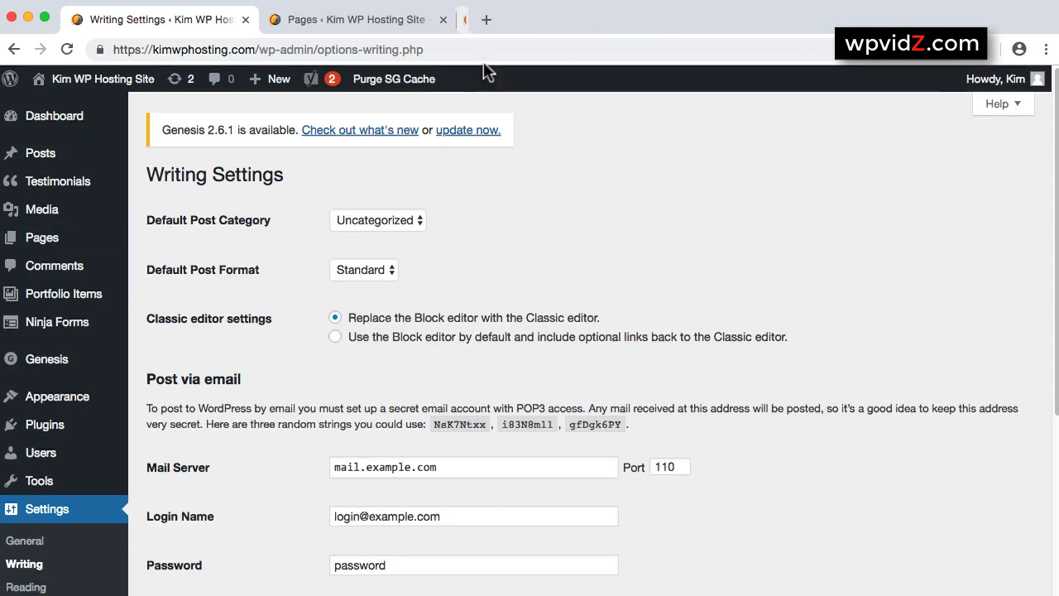
{"action": "left_click", "coordinate": [335, 25]}
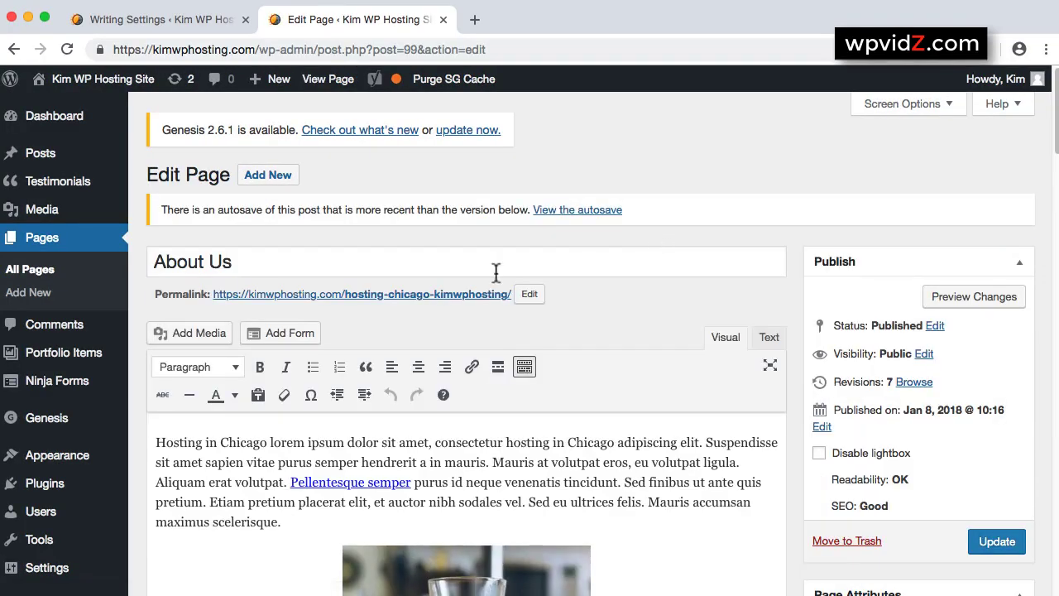
Scroll through the About Us page in the editor, then close its tab
{"action": "scroll", "coordinate": [475, 377], "scroll_direction": "down", "scroll_amount": 2}
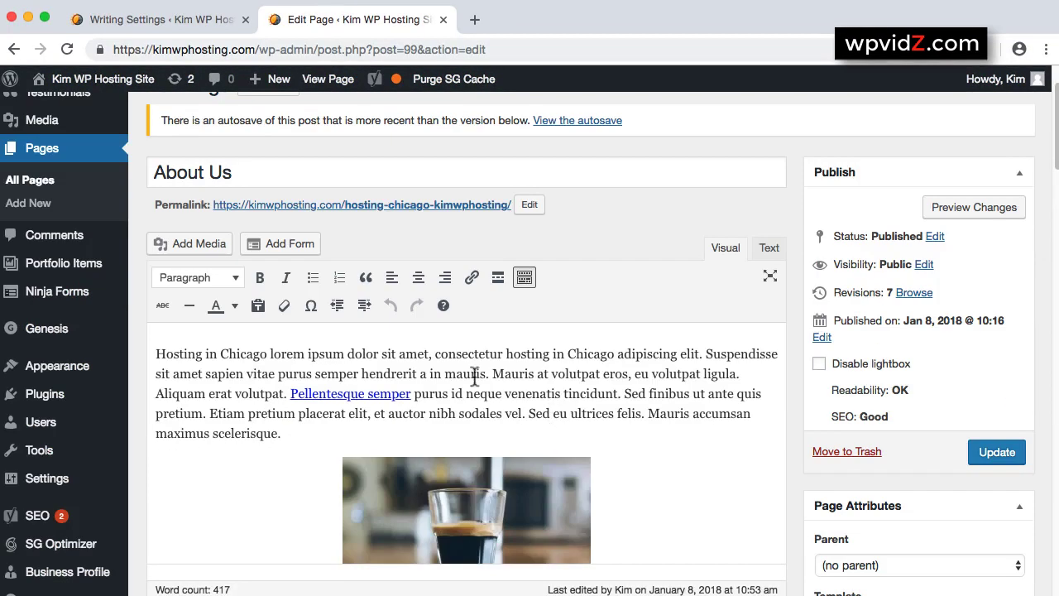
{"action": "scroll", "coordinate": [680, 416], "scroll_direction": "down", "scroll_amount": 5}
{"action": "scroll", "coordinate": [680, 416], "scroll_direction": "down", "scroll_amount": 5}
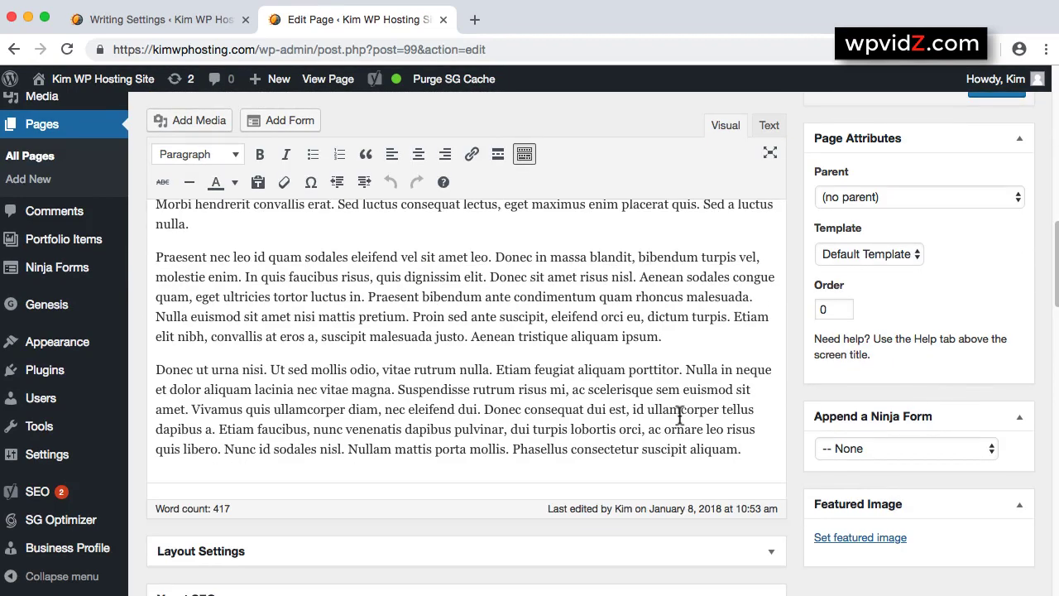
{"action": "scroll", "coordinate": [680, 415], "scroll_direction": "down", "scroll_amount": 4}
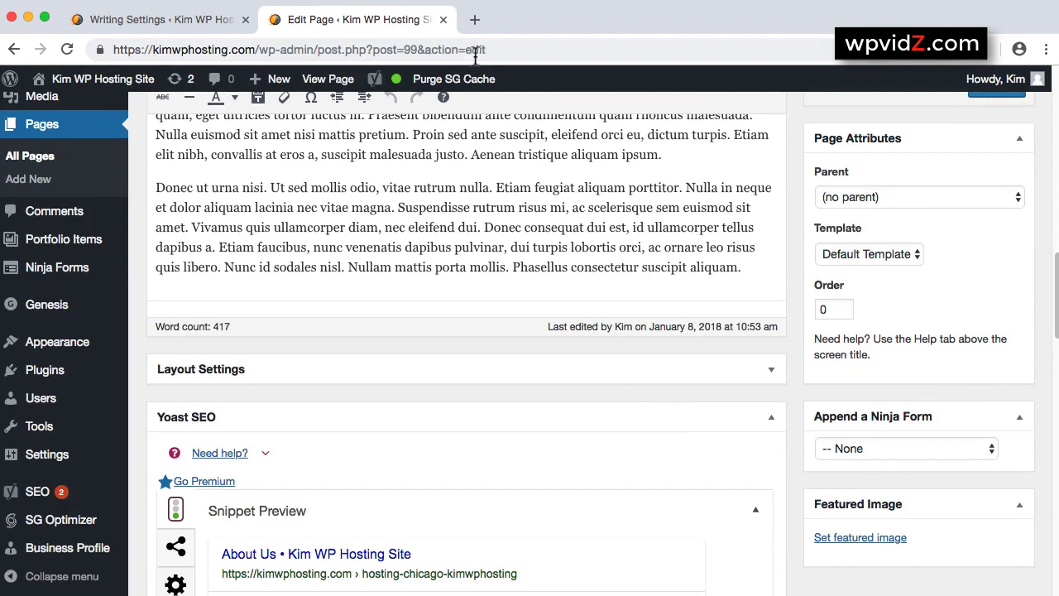
{"action": "left_click", "coordinate": [442, 20]}
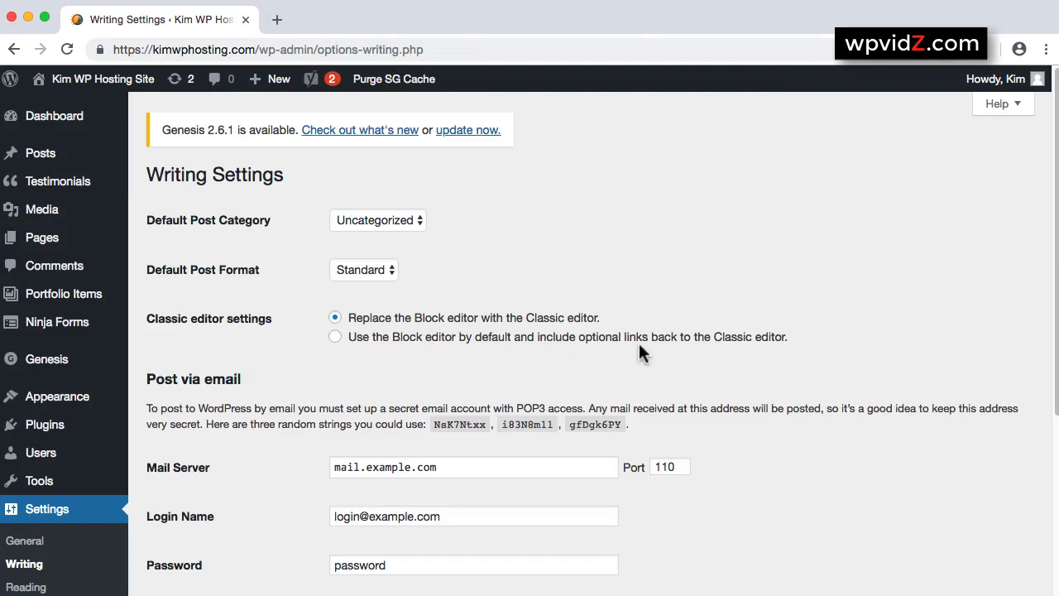
Set 'Use the Block editor by default' with Classic editor links and save
{"action": "left_click", "coordinate": [334, 341]}
{"action": "scroll", "coordinate": [400, 346], "scroll_direction": "down", "scroll_amount": 5}
{"action": "left_click", "coordinate": [174, 463]}
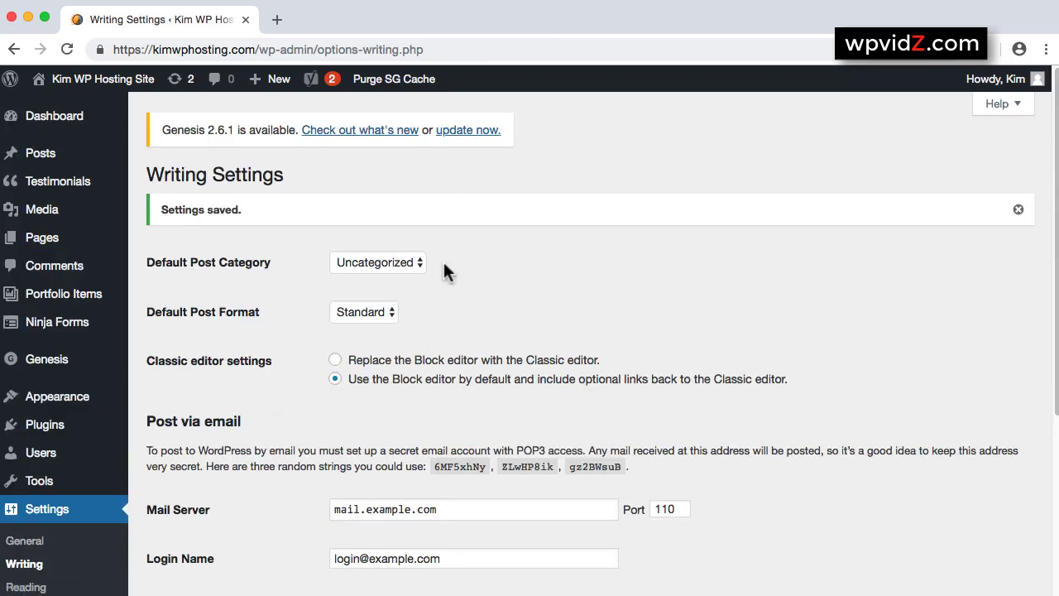
Open Pages > All Pages in a new browser tab and switch to it
{"action": "mouse_move", "coordinate": [45, 240]}
{"action": "right_click", "coordinate": [172, 236]}
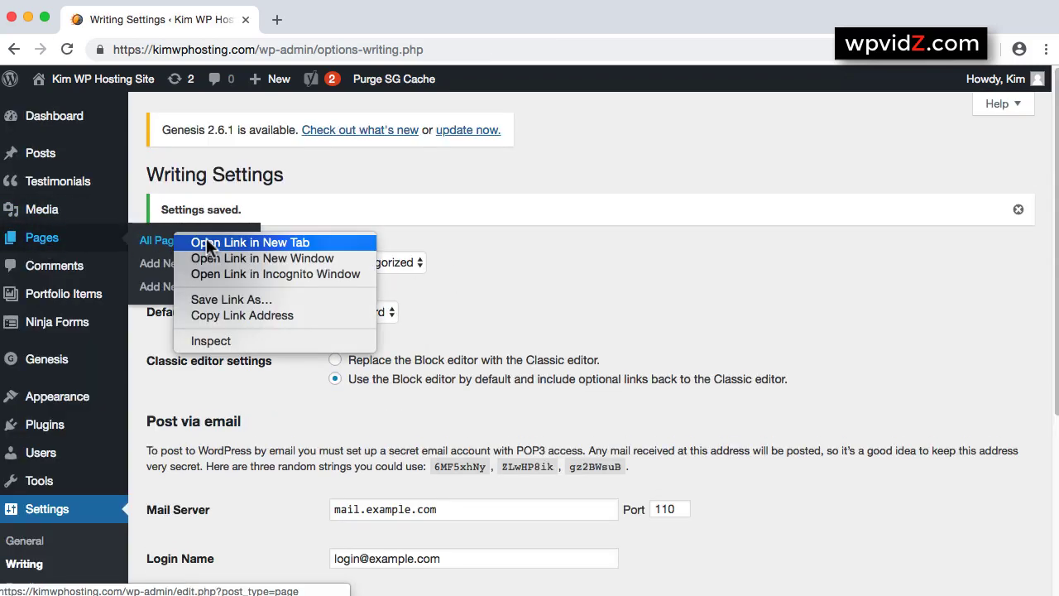
{"action": "left_click", "coordinate": [207, 243]}
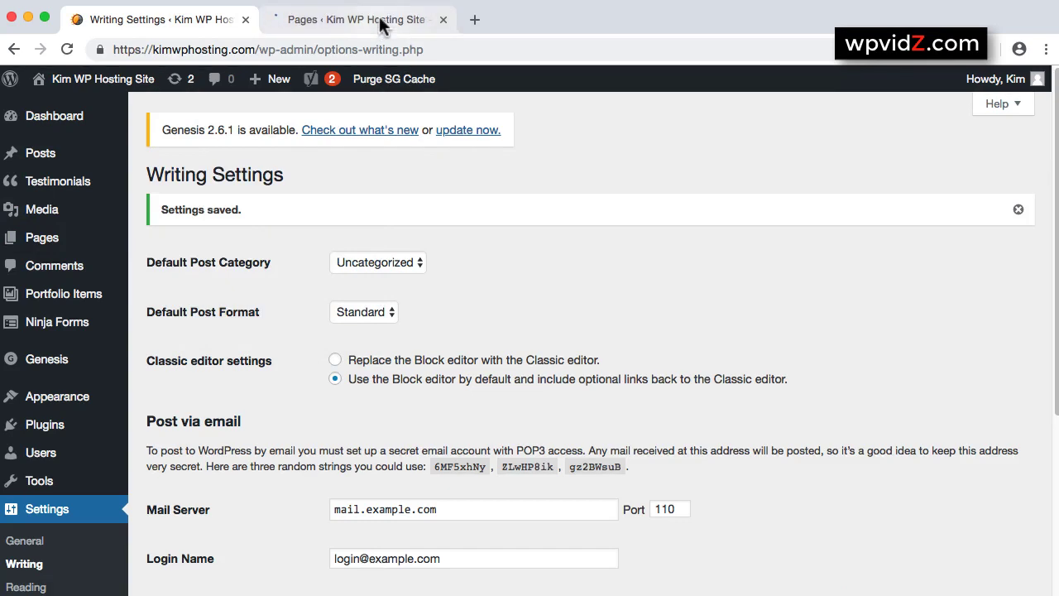
{"action": "left_click", "coordinate": [380, 23]}
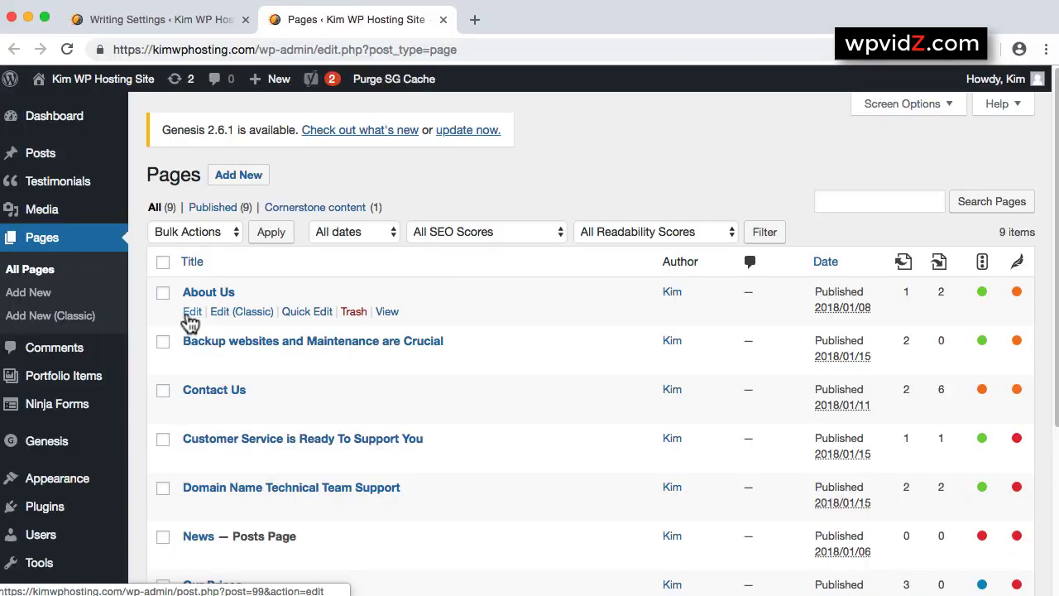
Edit the About Us page in the default Block editor, which shows an unexpected error
{"action": "left_click", "coordinate": [192, 315]}
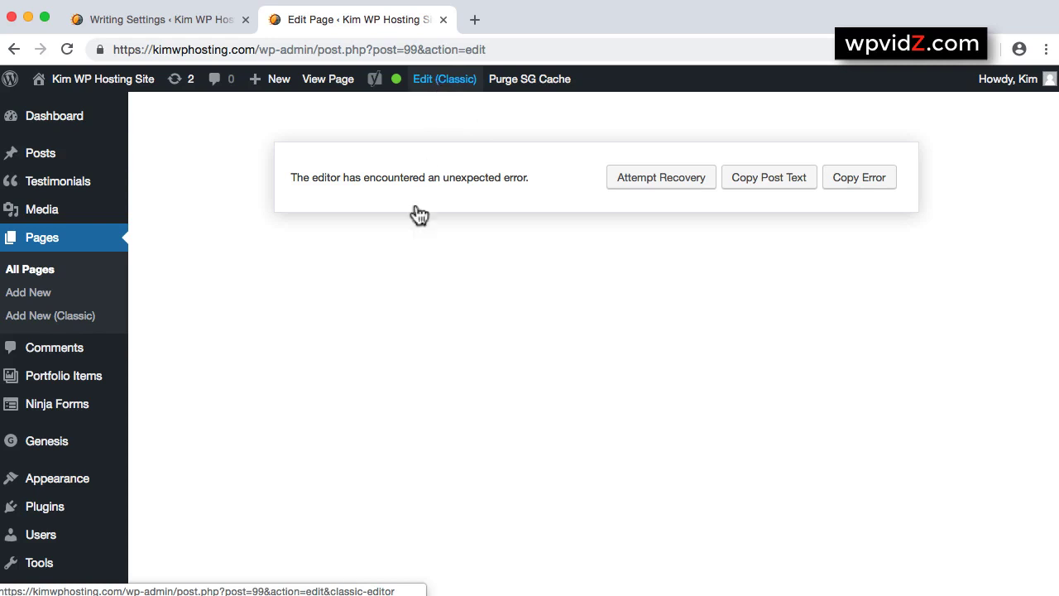
Reopen About Us in the Classic editor and scroll through its title, text and image
{"action": "left_click", "coordinate": [447, 81]}
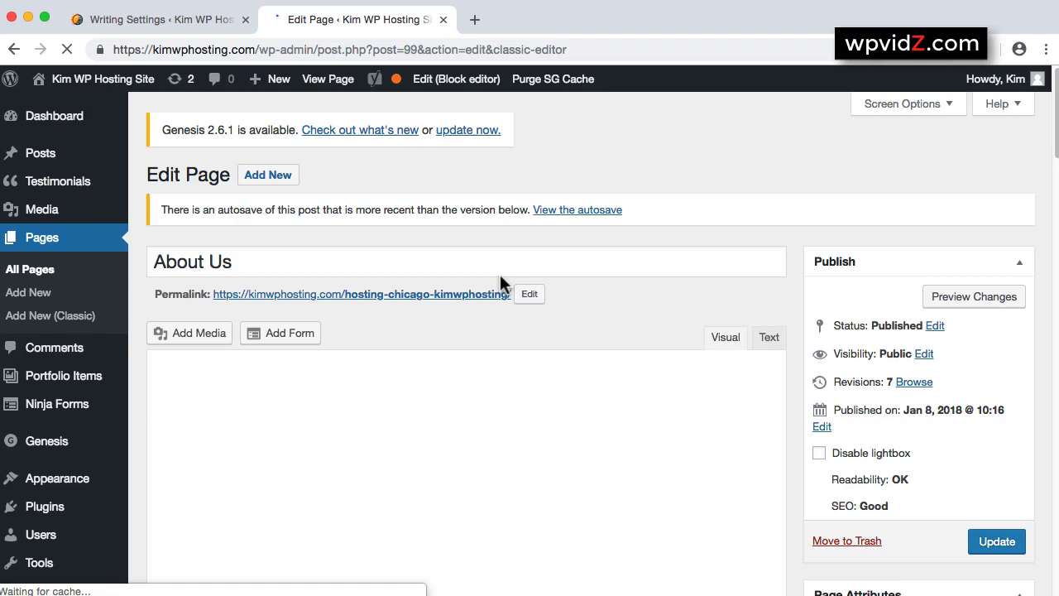
{"action": "scroll", "coordinate": [627, 389], "scroll_direction": "down", "scroll_amount": 10}
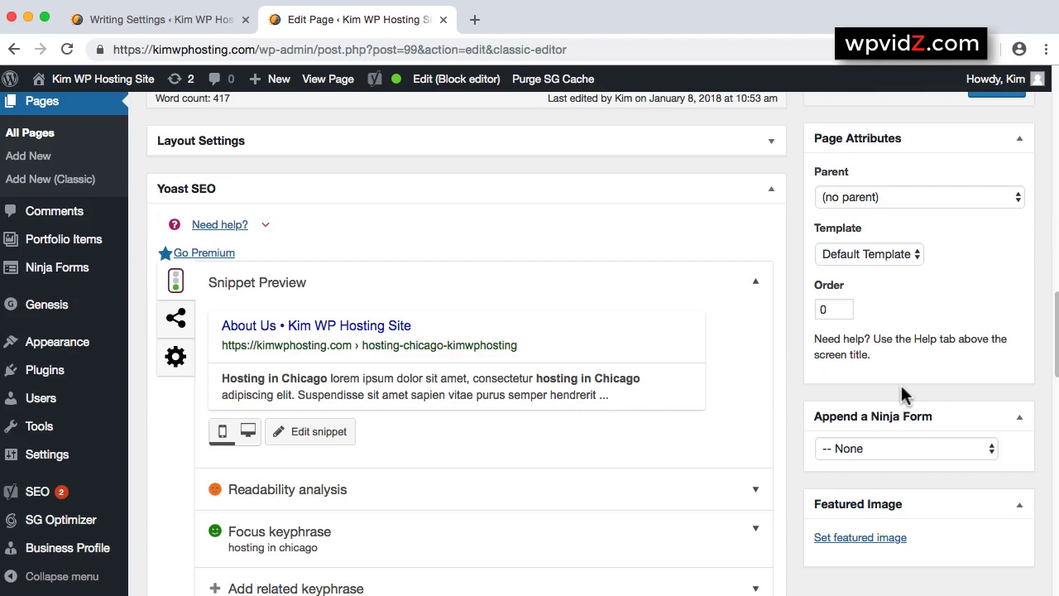
{"action": "scroll", "coordinate": [618, 349], "scroll_direction": "up", "scroll_amount": 10}
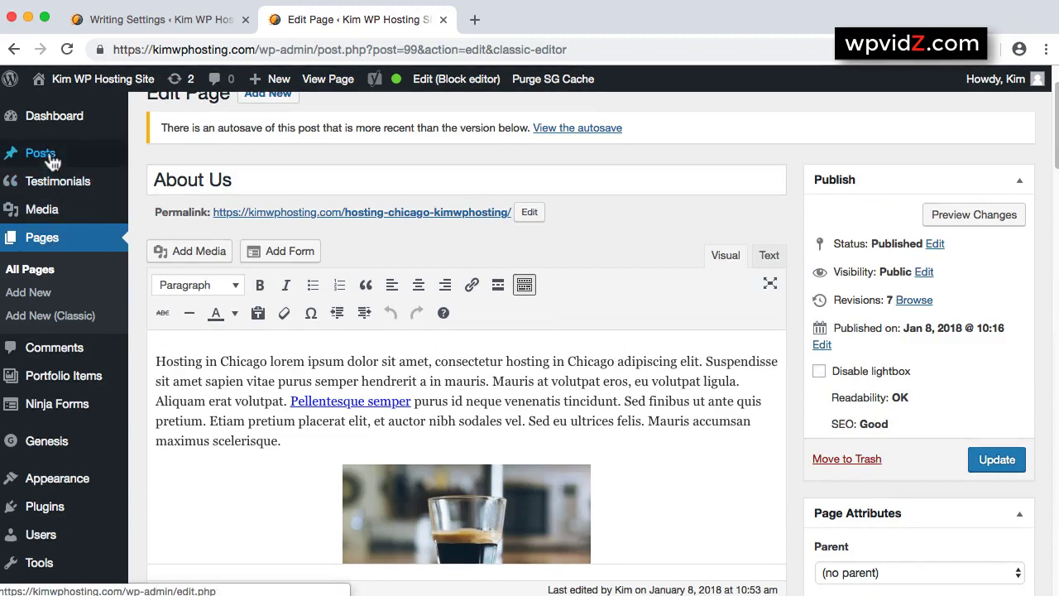
{"action": "mouse_move", "coordinate": [47, 157]}
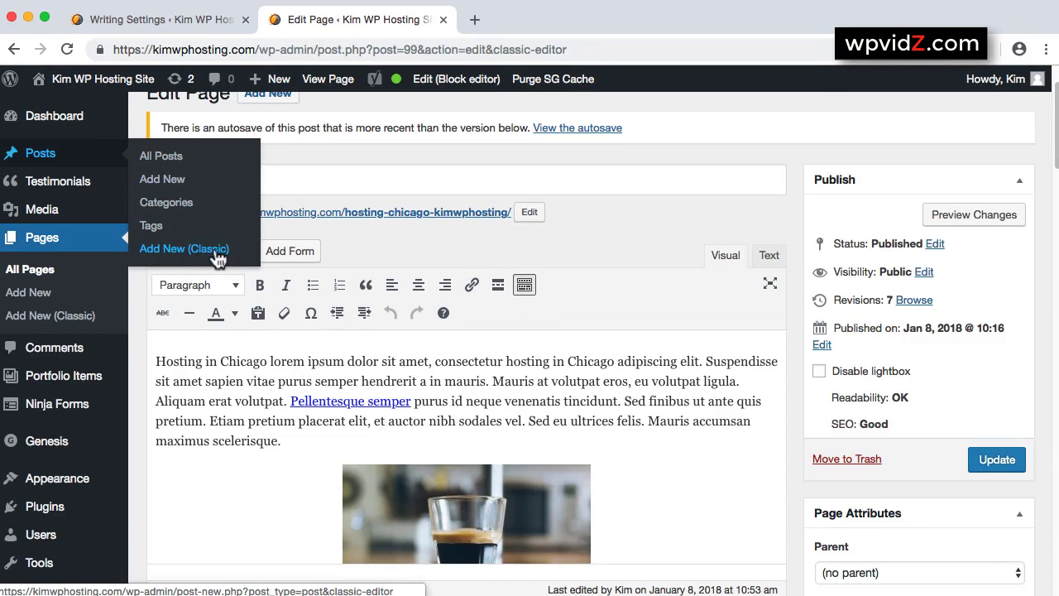
Switch back to the Writing Settings tab showing Block editor default with Classic links
{"action": "left_click", "coordinate": [203, 19]}
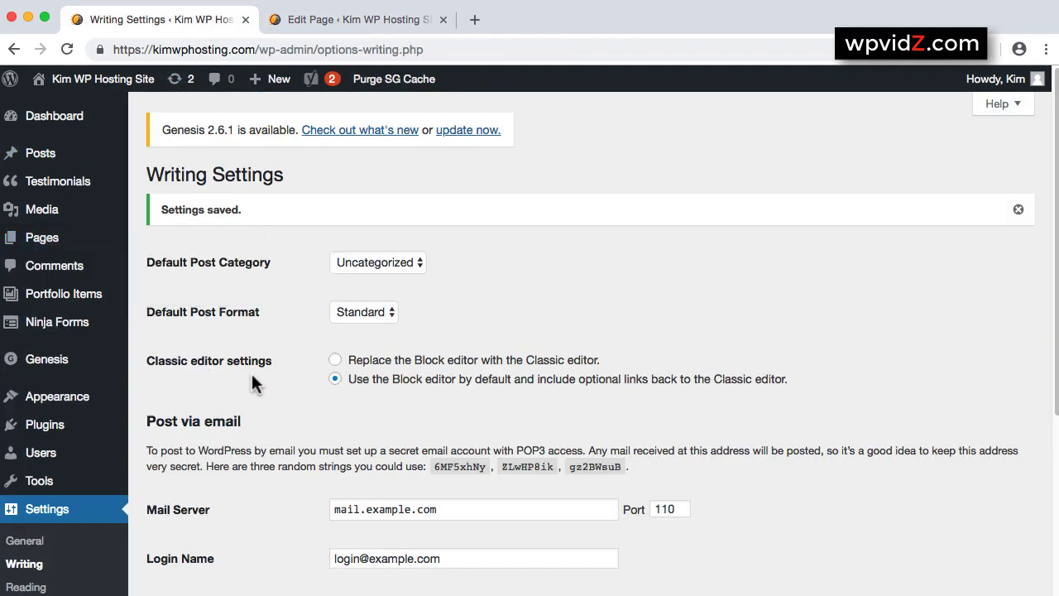